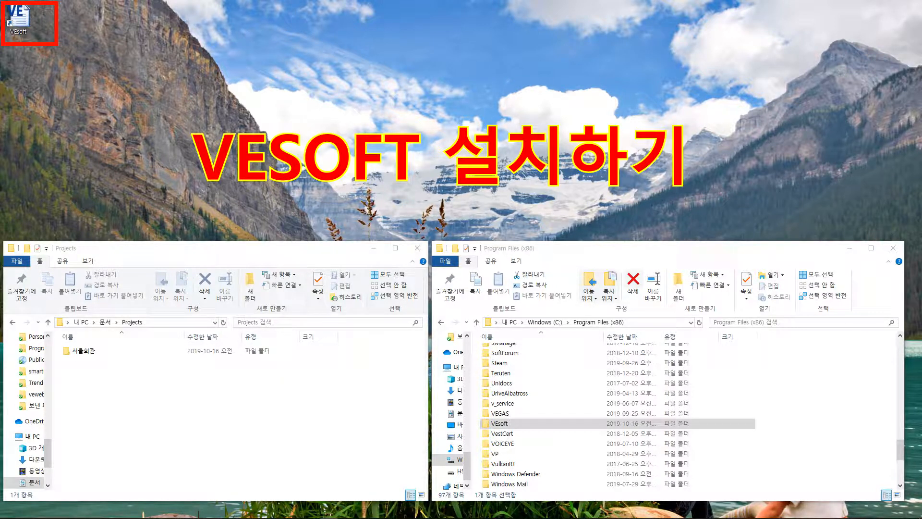
Step: Reveal the full Program Files (x86) and Projects folder paths in File Explorer
click(646, 323)
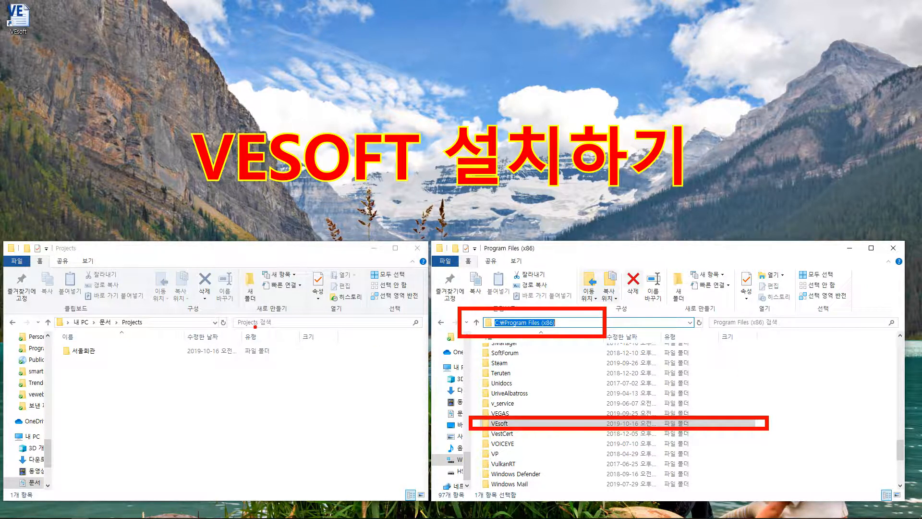
key(Escape)
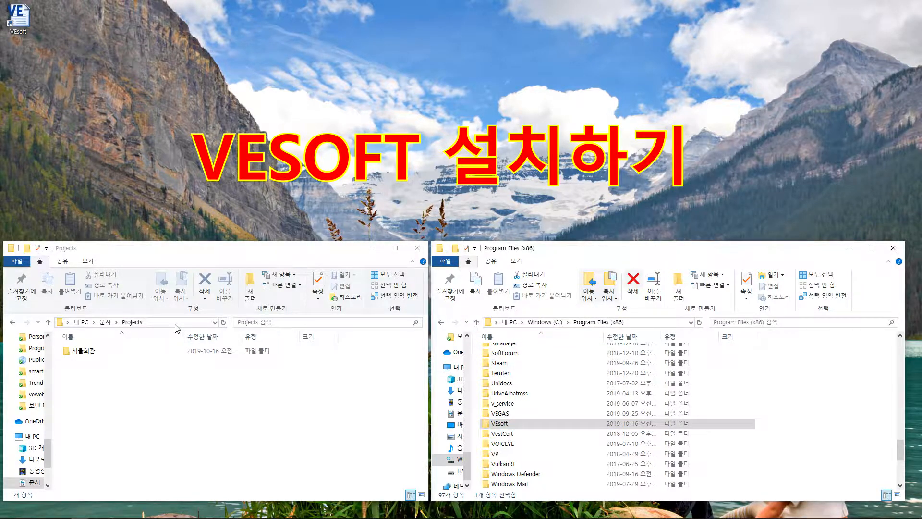
click(176, 324)
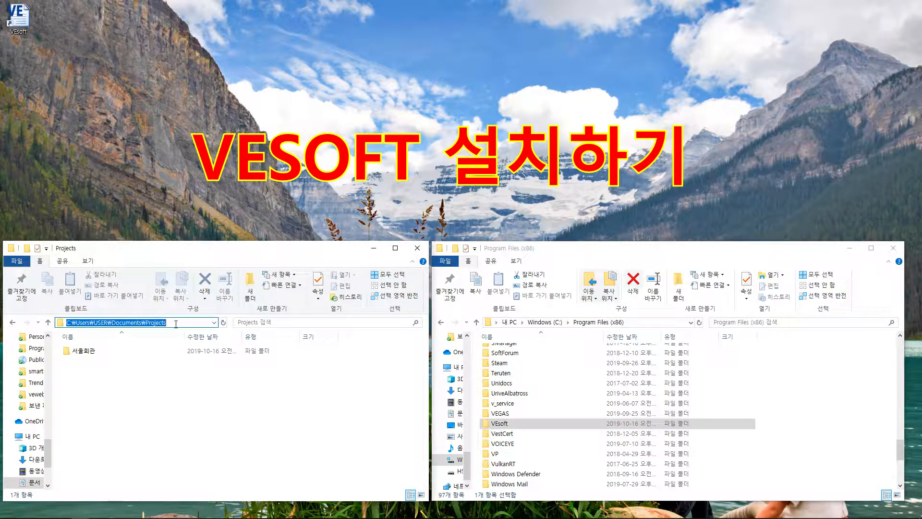
key(ctrl+2)
mouse_move(36, 329)
mouse_down()
mouse_move(119, 347)
mouse_move(322, 363)
mouse_up()
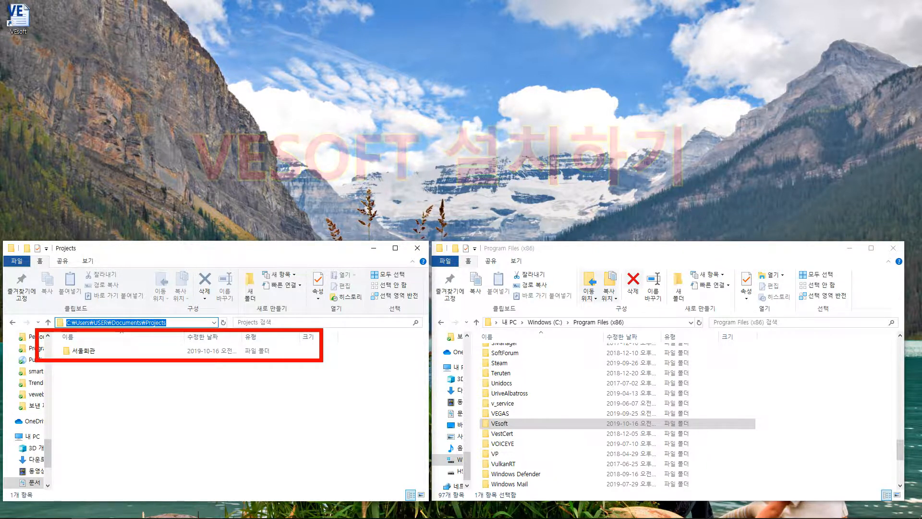
key(Escape)
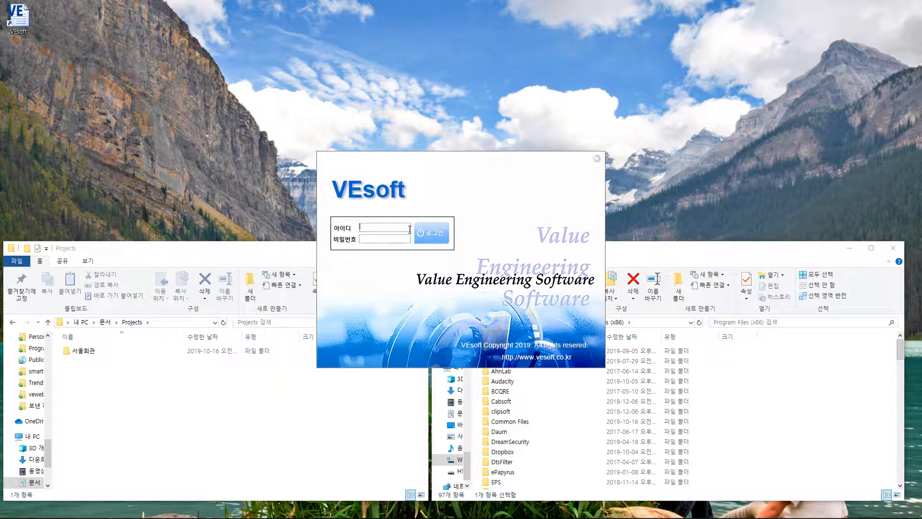
Step: Log in to VEsoft with the password and select the 서울회관 sample project
key(Return)
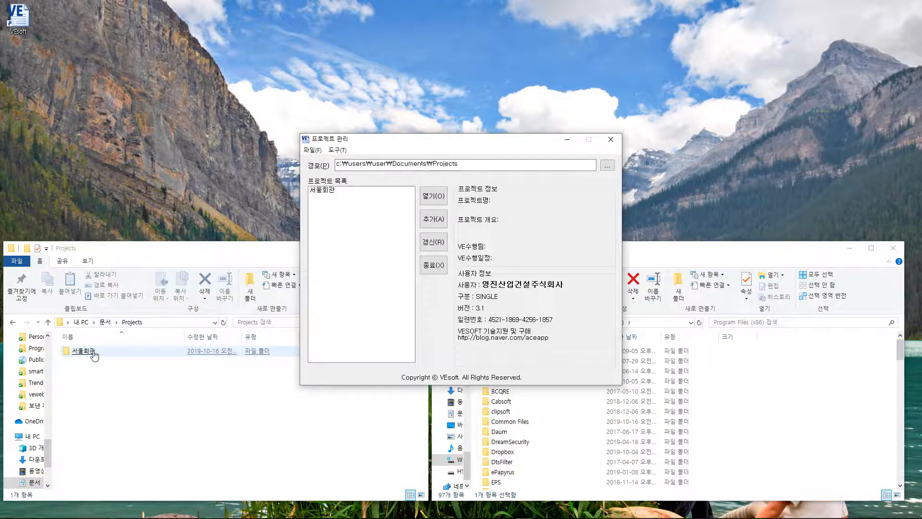
click(330, 191)
drag(463, 145, 190, 143)
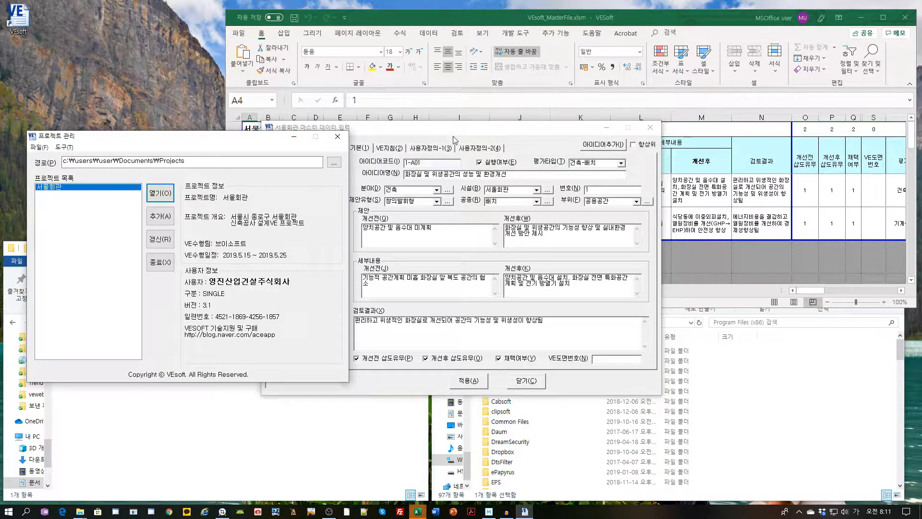
Step: Close the idea entry form and run LCC산출(L) from the VE작업 add-in menu
click(527, 383)
drag(239, 139, 227, 176)
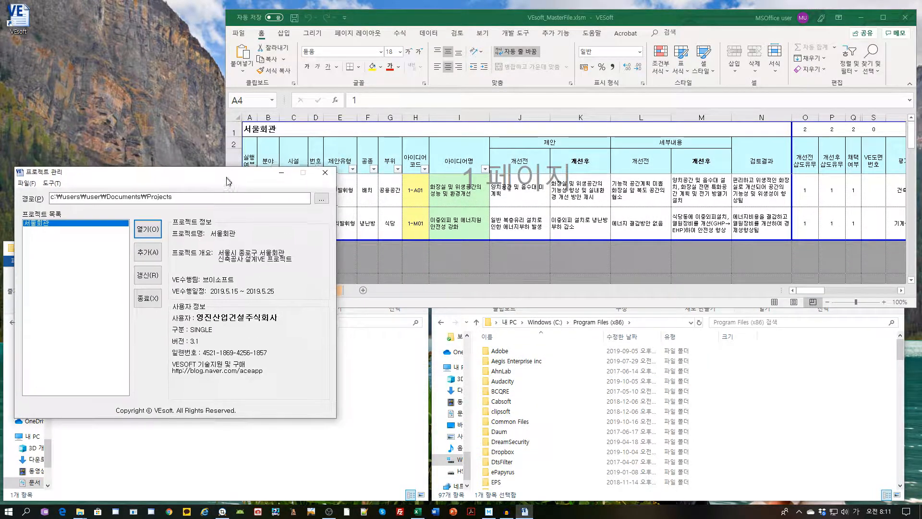
click(594, 199)
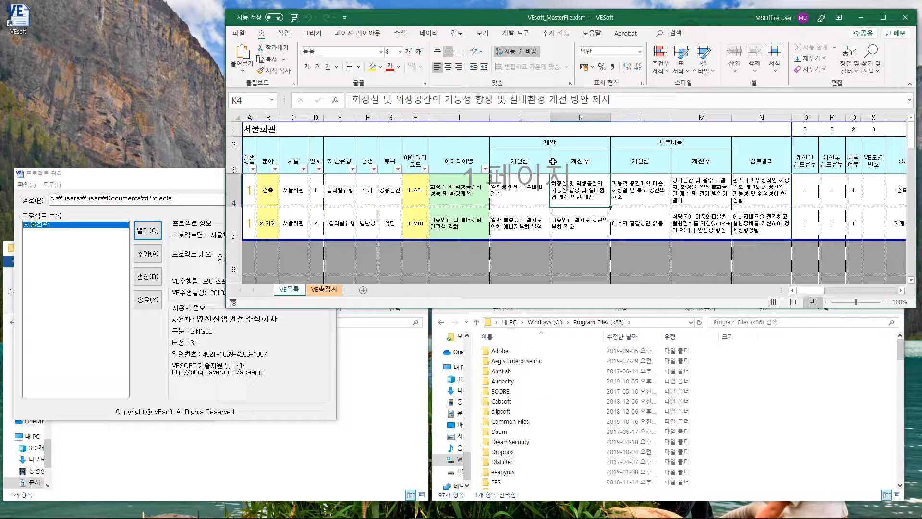
click(555, 33)
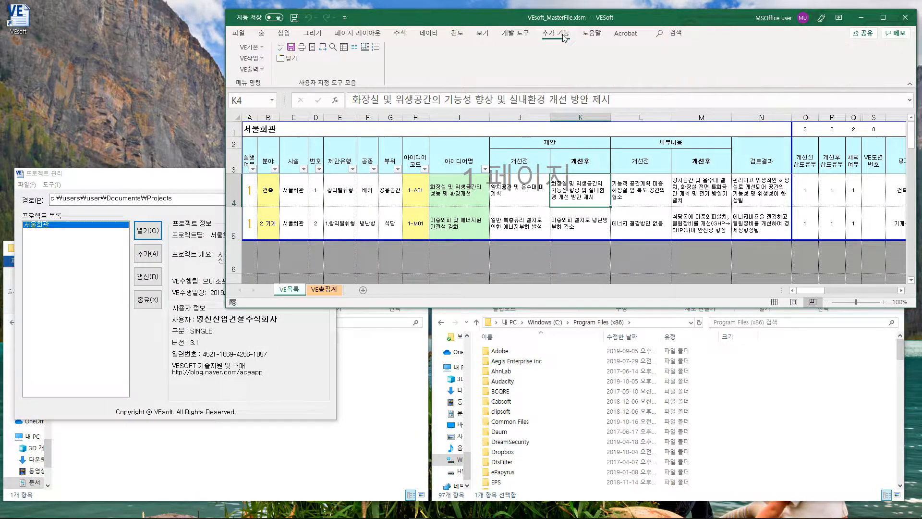
click(259, 59)
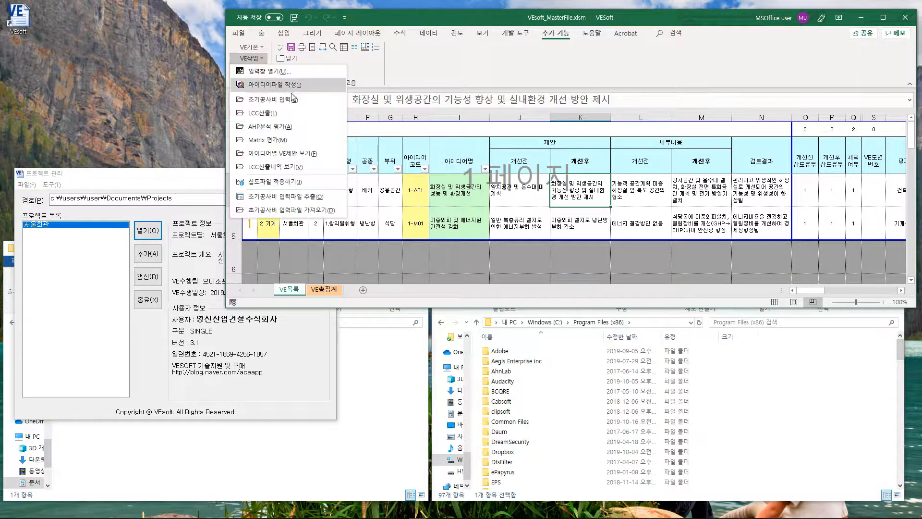
click(288, 114)
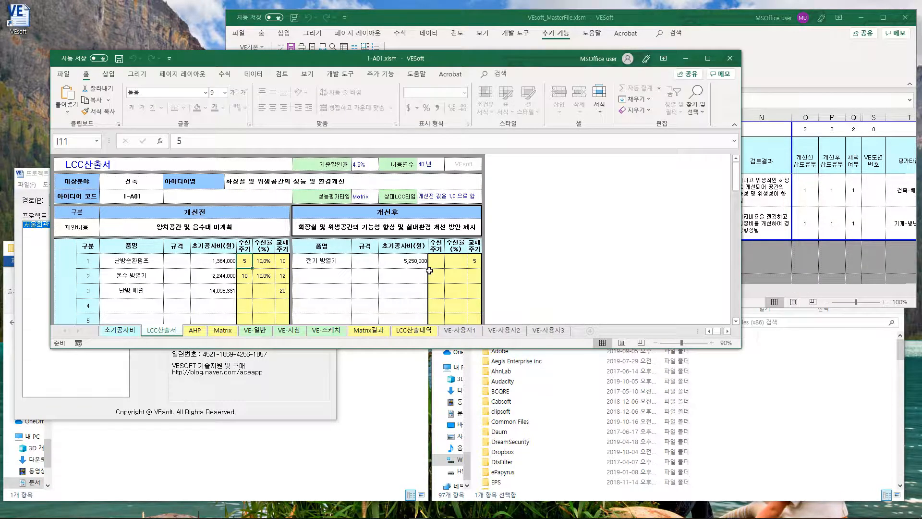
Step: Browse the AHP, Matrix, cost, VE-일반, VE-지침, VE-스케치 and Matrix결과 sheets of 1-A01
click(198, 331)
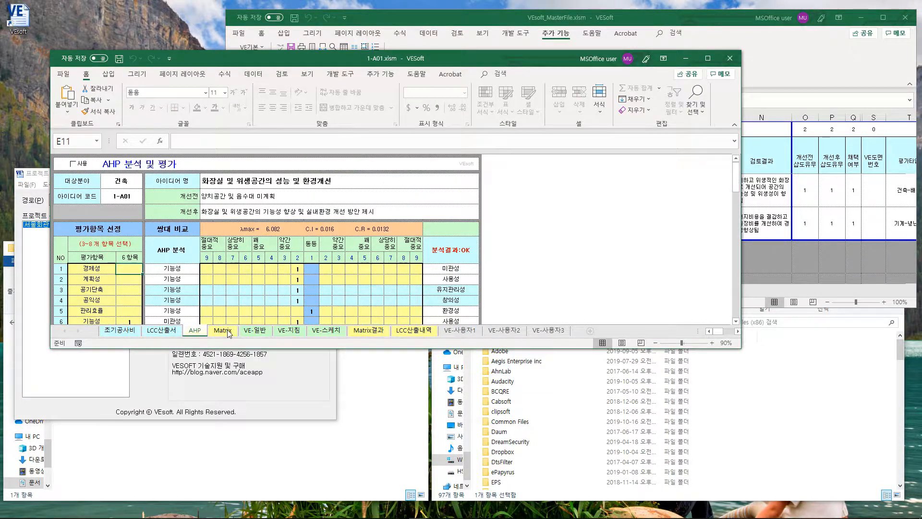
click(219, 331)
click(126, 332)
click(256, 331)
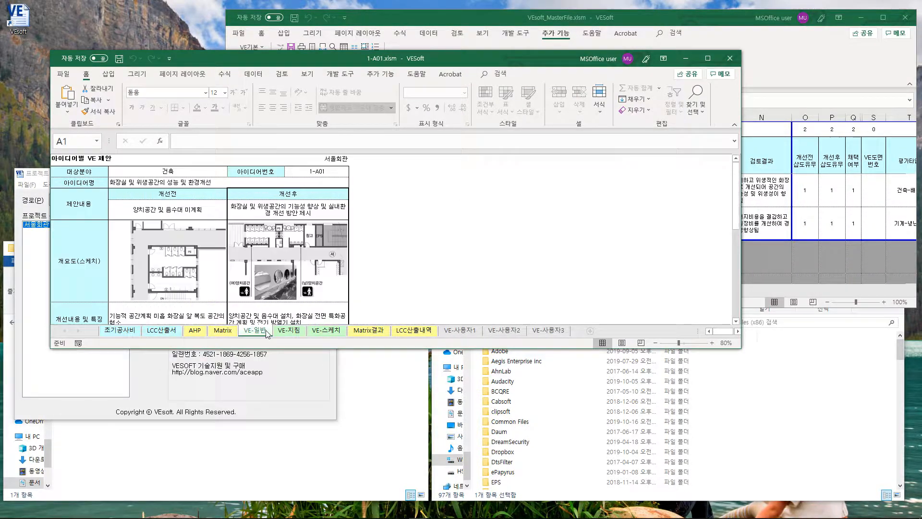
click(292, 332)
click(331, 332)
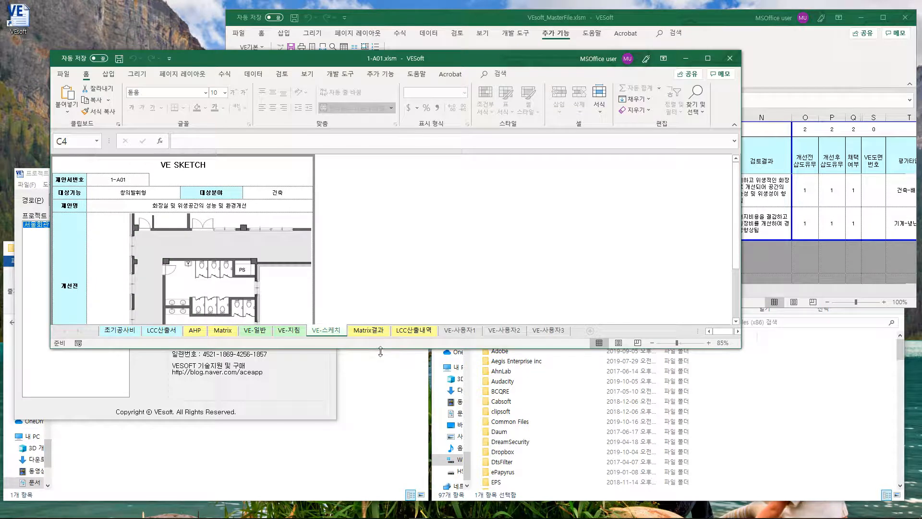
drag(385, 350, 384, 503)
click(375, 485)
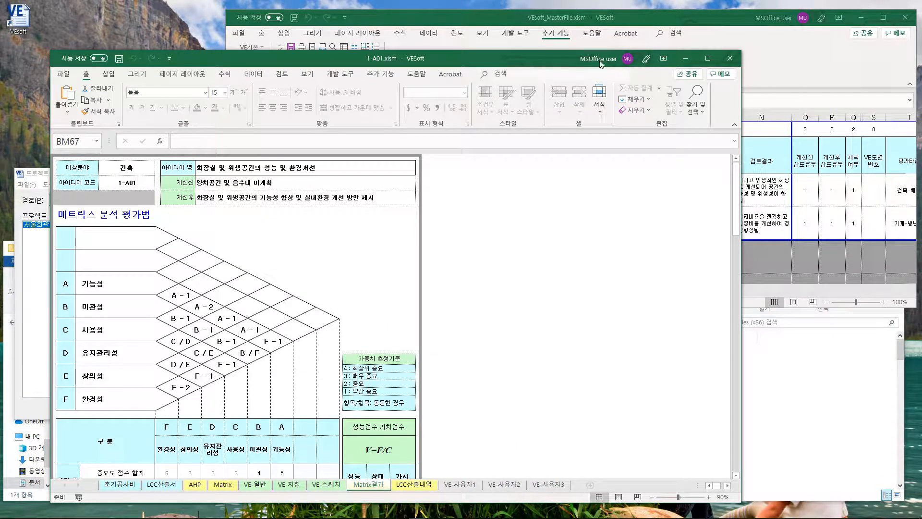
Step: Close the 1-A01 workbook and VEsoft_MasterFile, answering both save prompts
click(730, 59)
click(472, 295)
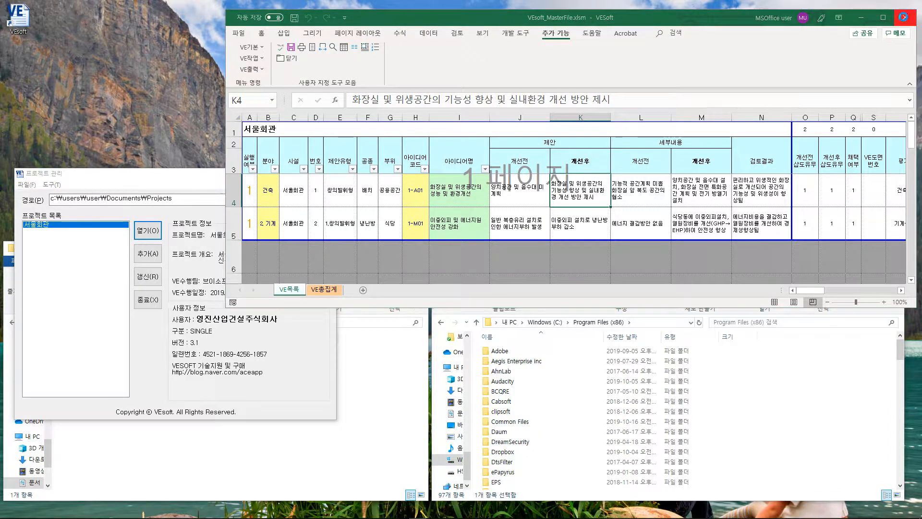
click(903, 17)
click(469, 296)
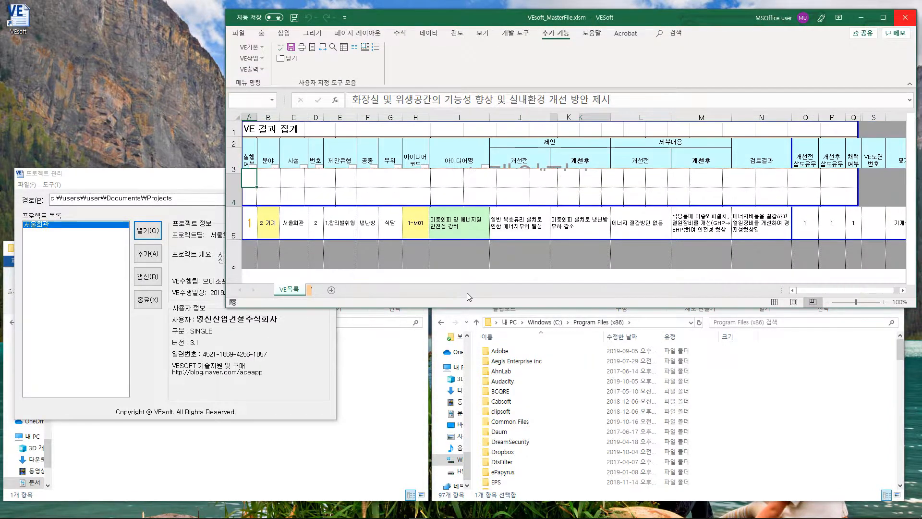
drag(242, 182, 268, 92)
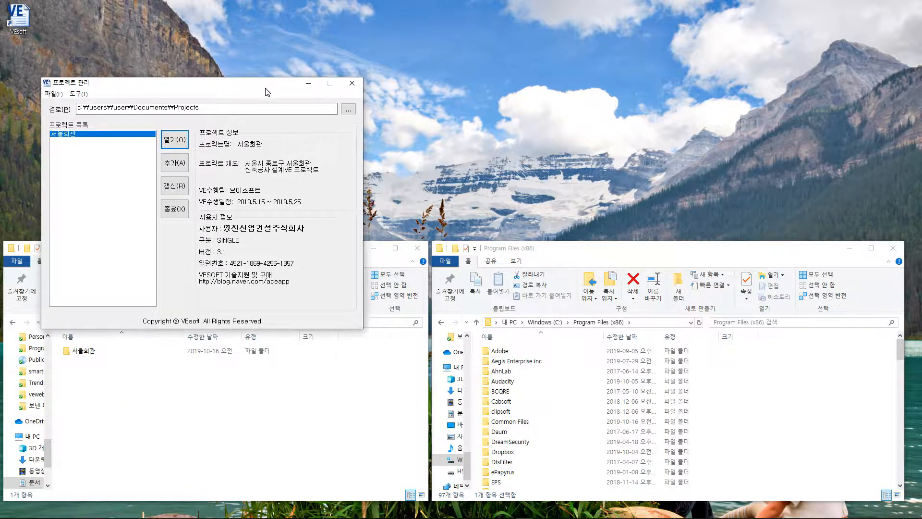
Step: Create a new project named 일산산업 and open it from the project list
click(174, 163)
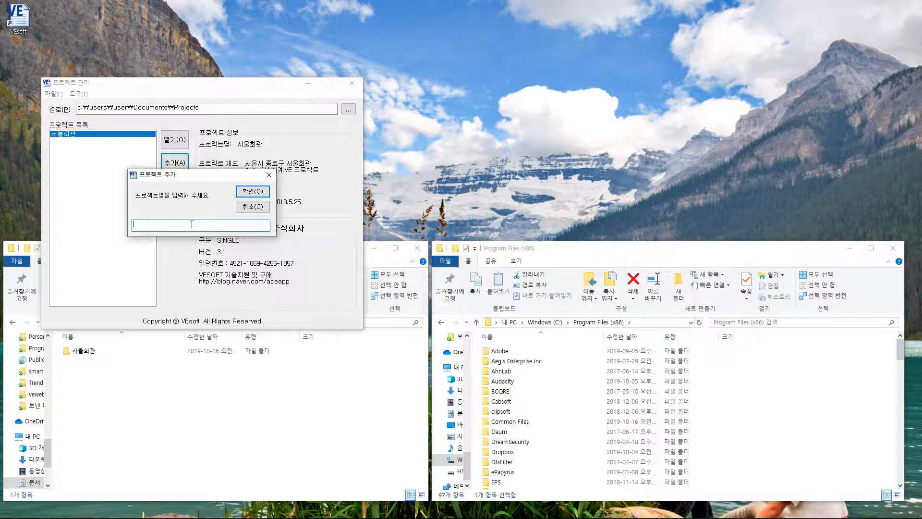
text(일산산ㅇ)
click(264, 193)
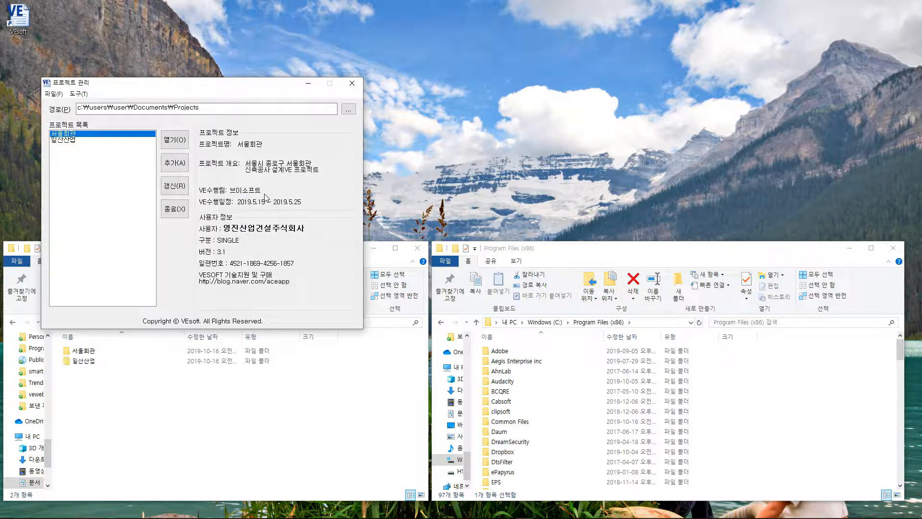
click(77, 141)
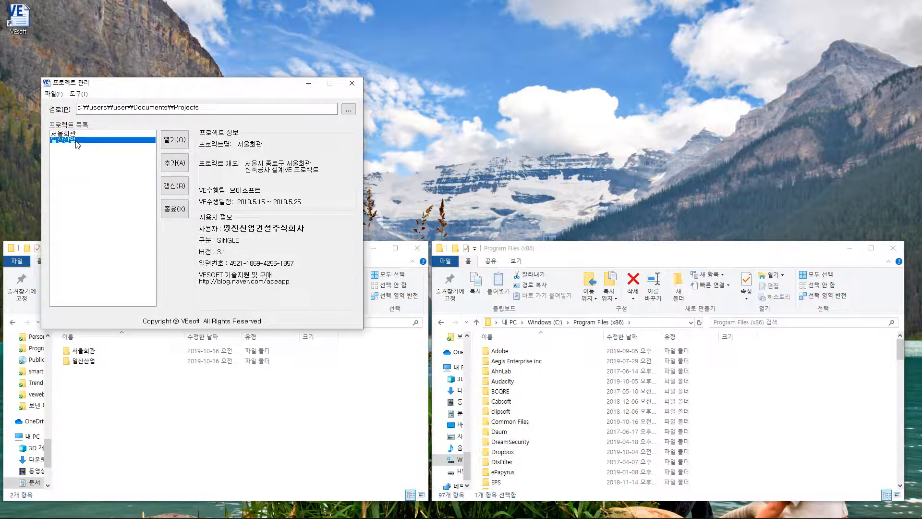
click(185, 144)
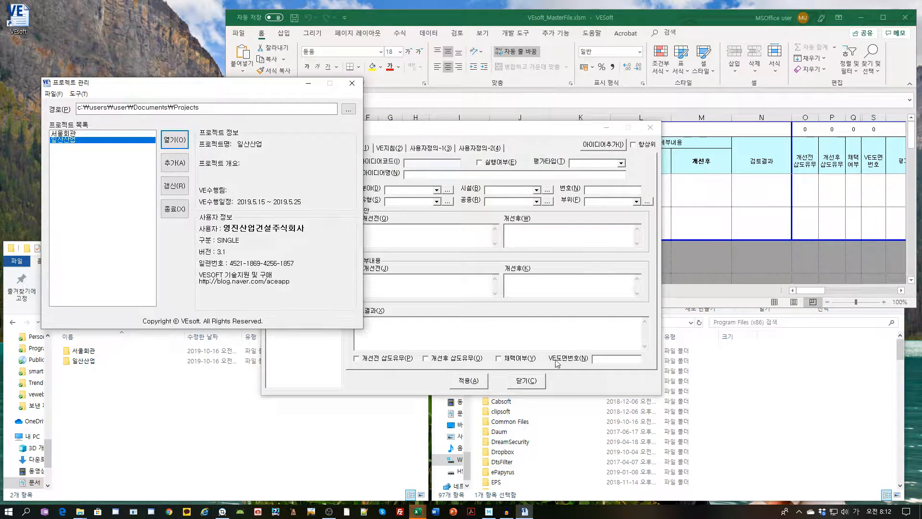
Step: Close the empty 일산산업 form and workbook without saving, then exit the VEsoft project manager
click(540, 380)
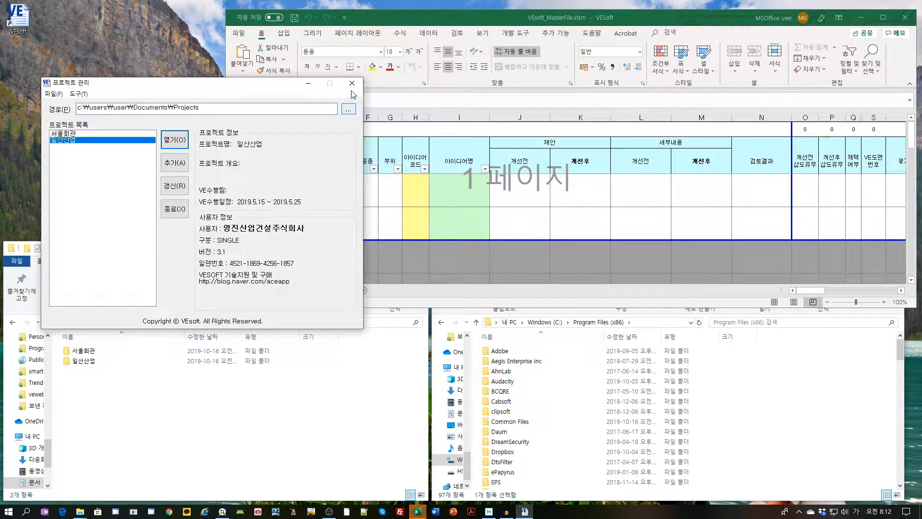
click(901, 16)
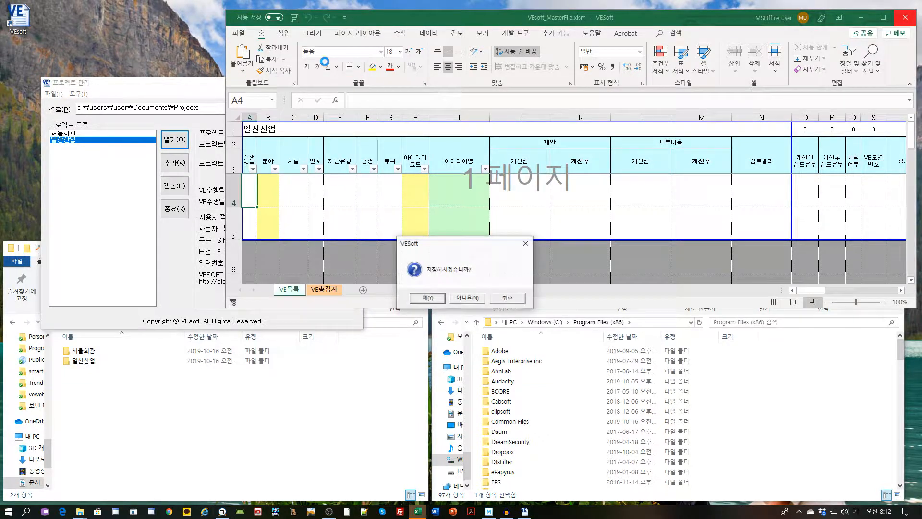
click(472, 296)
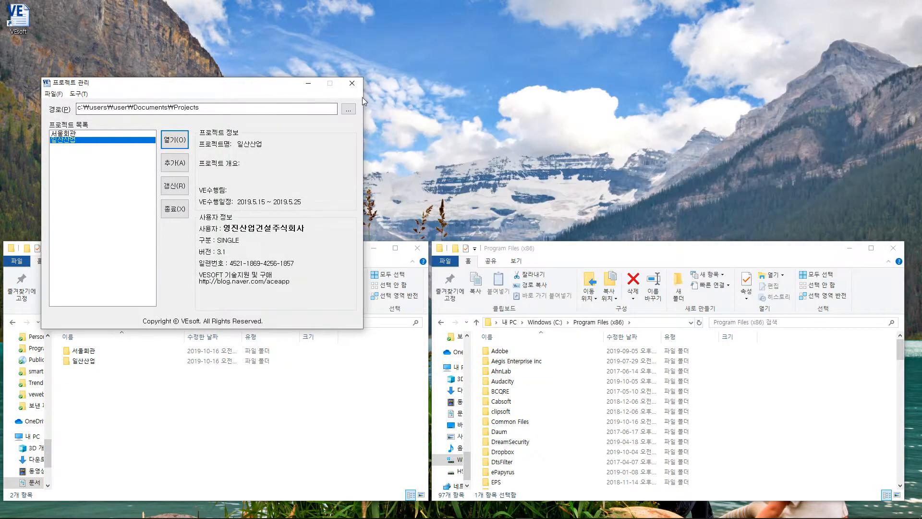
click(167, 211)
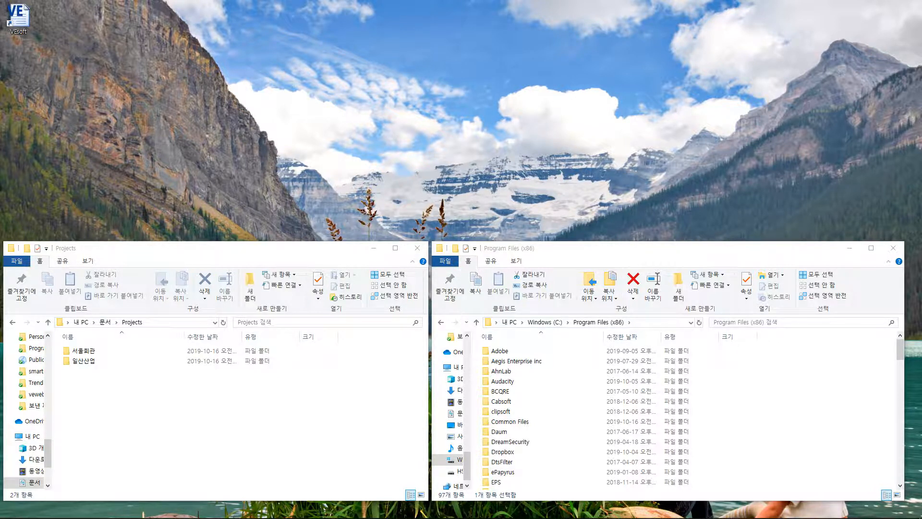
Step: Open Settings' 앱 및 기능 list and scroll down to the VEsoft entry (72.9MB)
key(super+i)
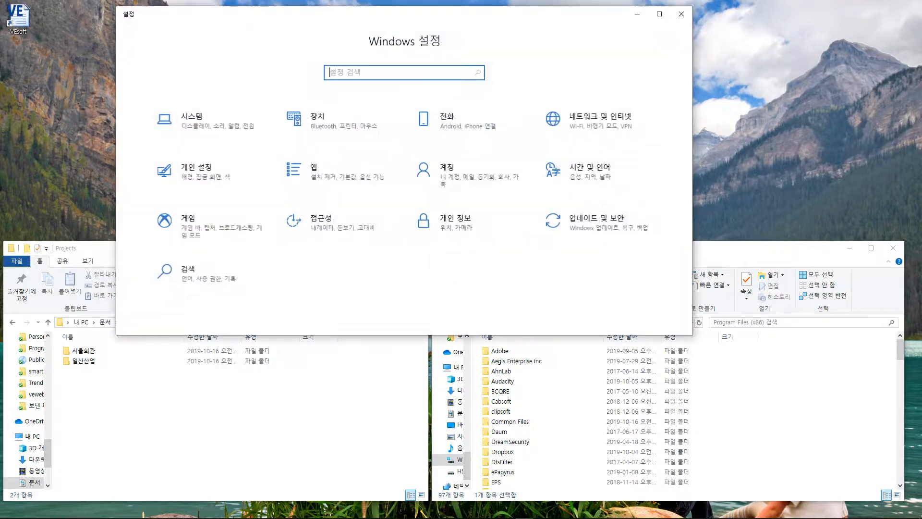
click(334, 184)
drag(689, 63, 707, 250)
scroll(402, 295, down, 3)
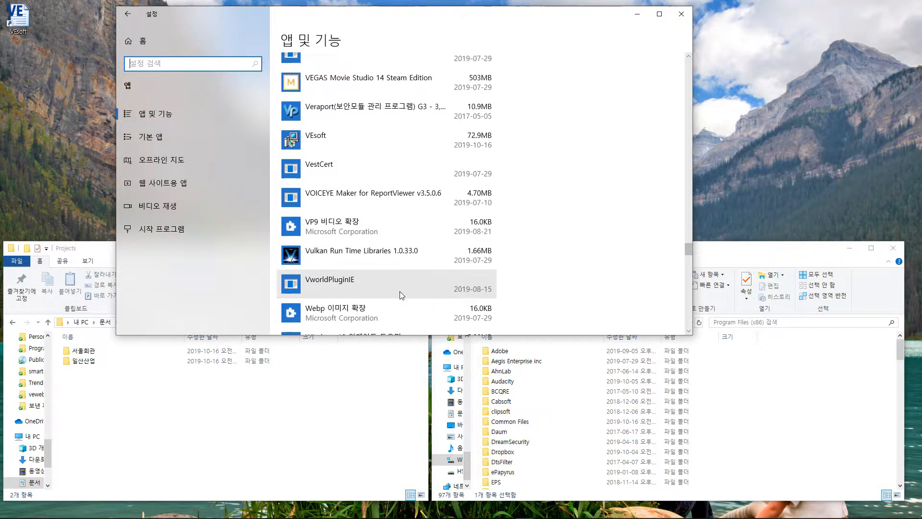
Step: Uninstall VEsoft and confirm removal, then shrink and close the Settings window
click(317, 137)
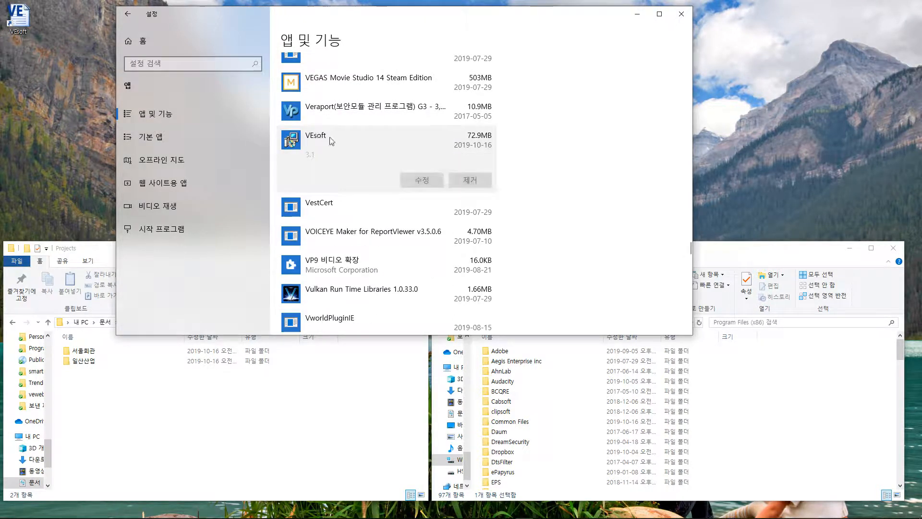
click(481, 182)
click(513, 154)
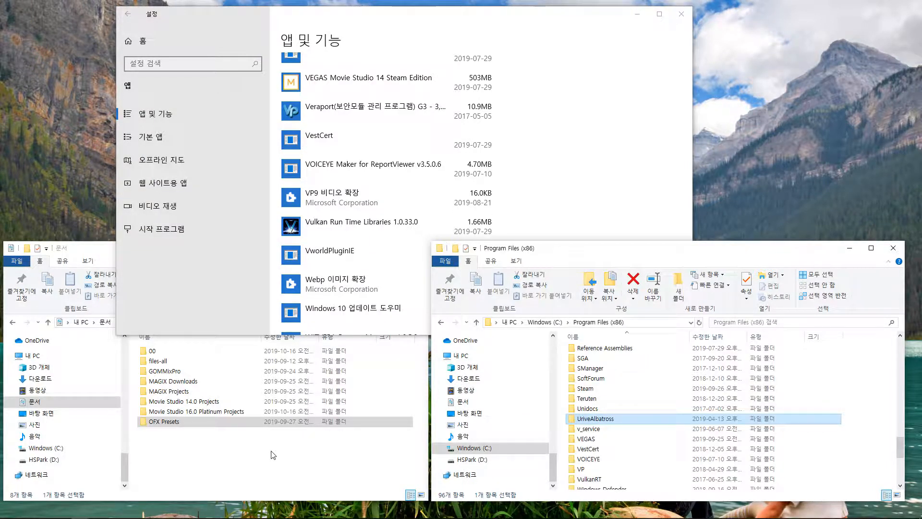
click(222, 337)
drag(222, 337, 235, 260)
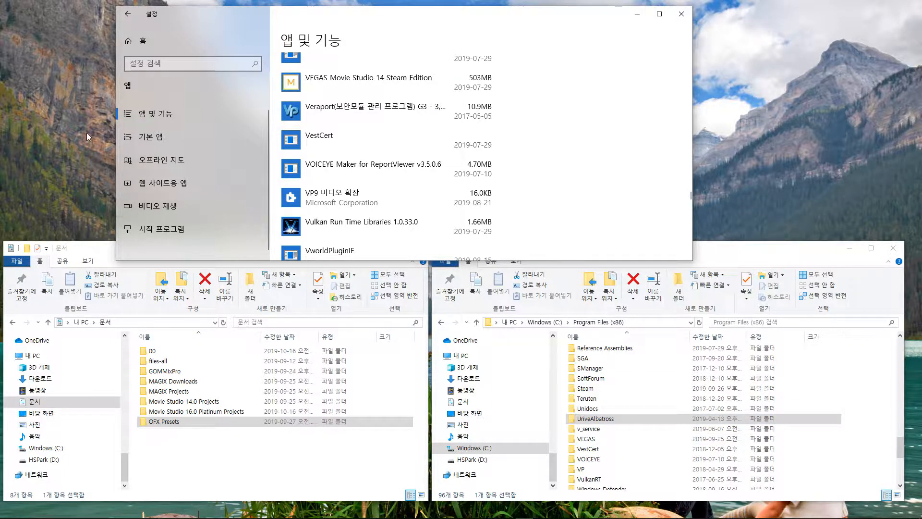
click(690, 12)
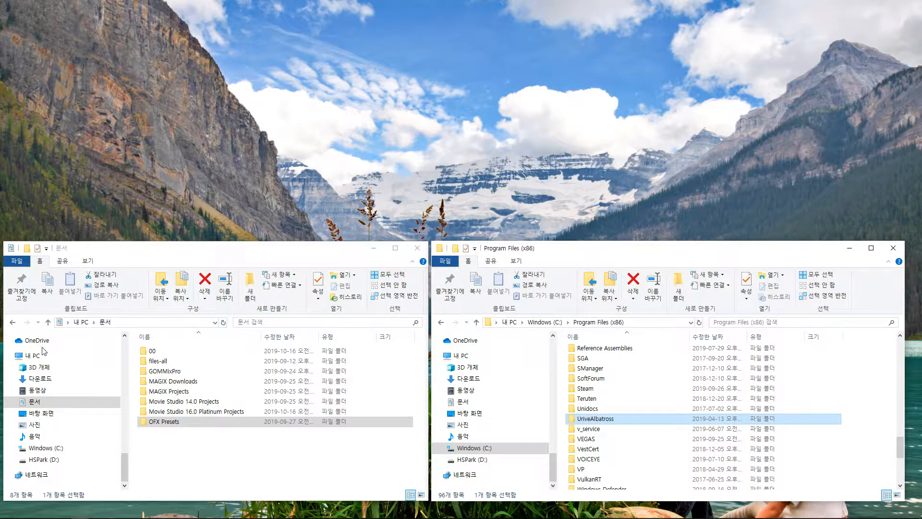
Step: Run setup.exe from the Setup folder and install VEsoft into C:\Program Files (x86)\VEsoft
key(alt+Tab)
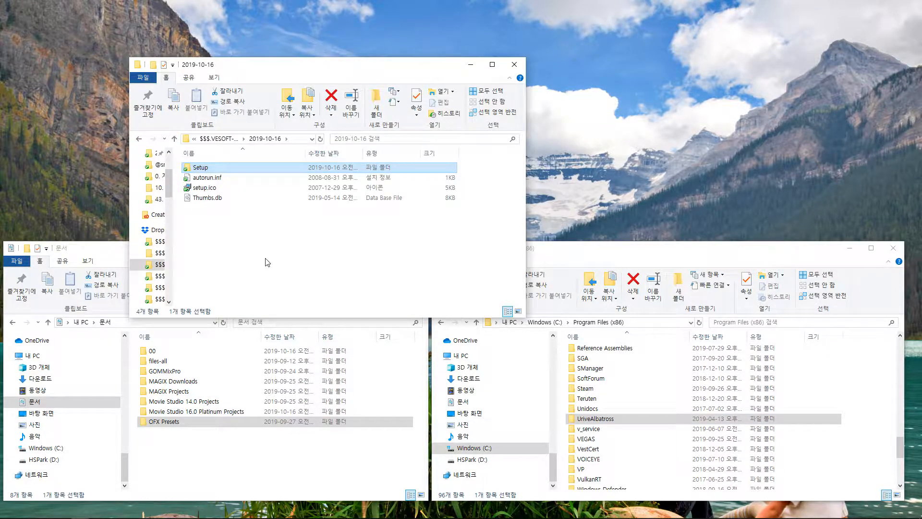
double_click(208, 169)
click(208, 168)
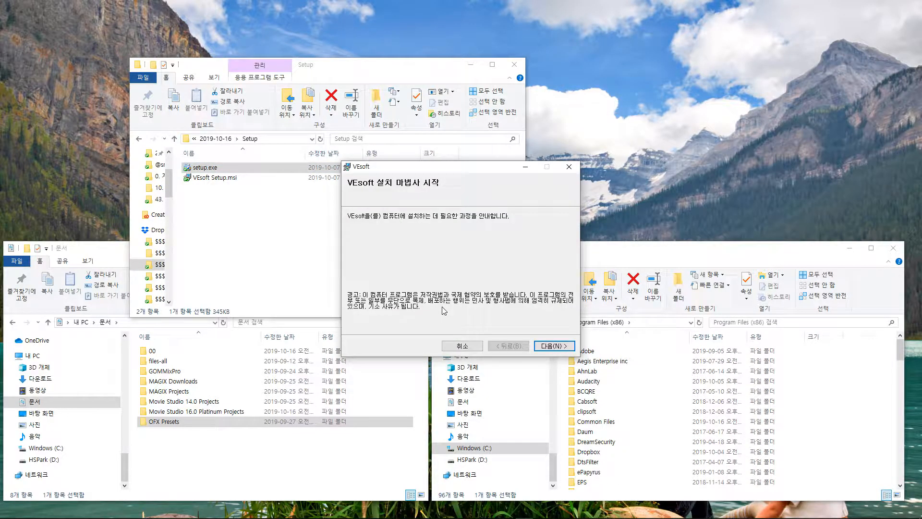
click(553, 348)
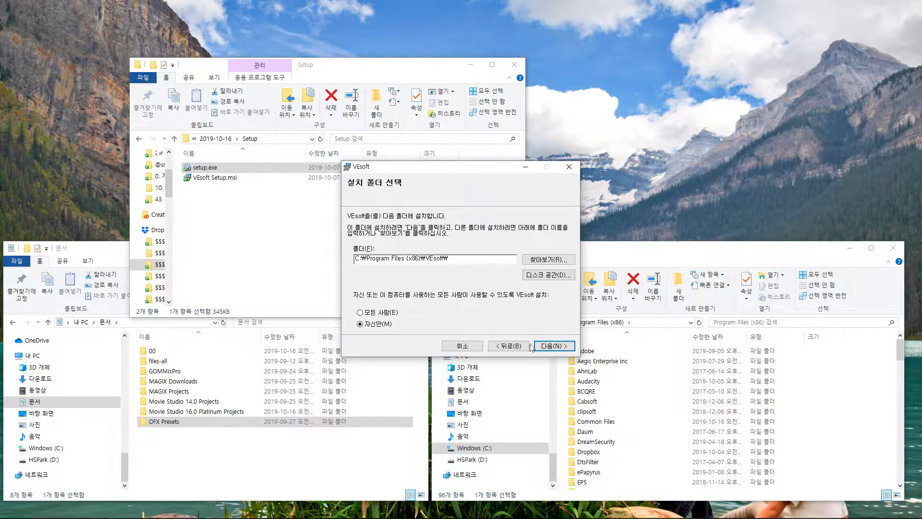
click(555, 347)
click(553, 347)
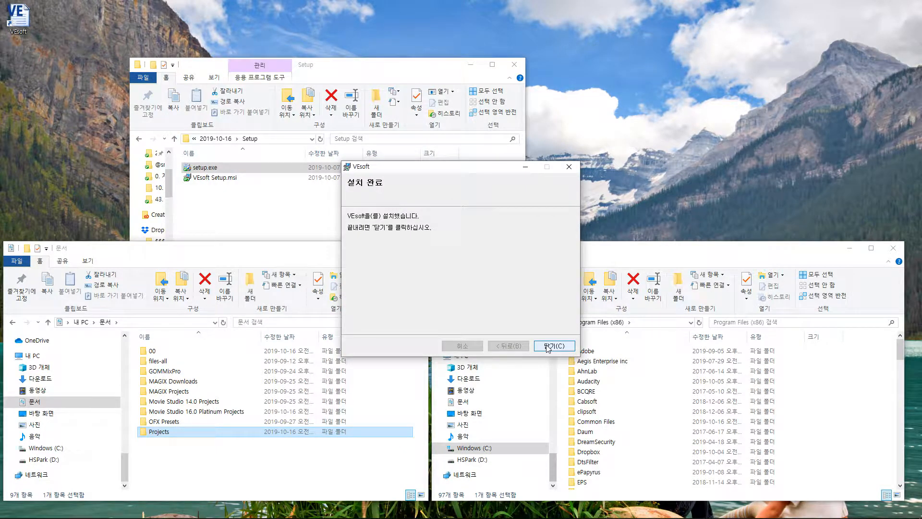
click(547, 345)
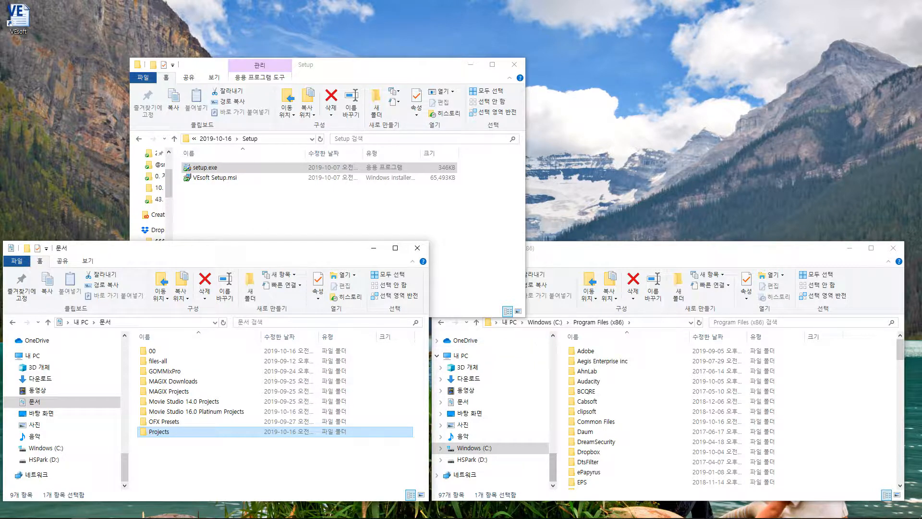
Step: Rearrange the Explorer windows and show the full Program Files (x86) path in the address bar
drag(74, 59, 2, 1)
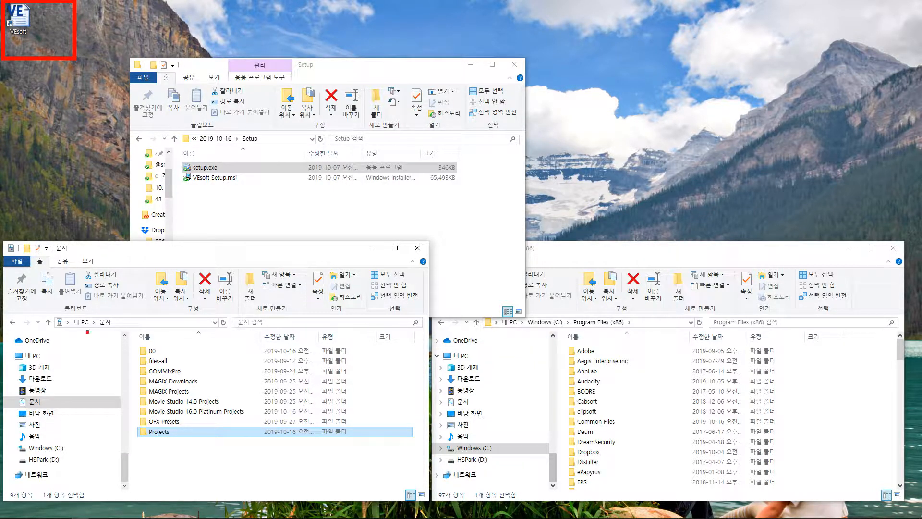
mouse_move(106, 320)
mouse_down()
mouse_move(230, 433)
mouse_move(283, 441)
mouse_up()
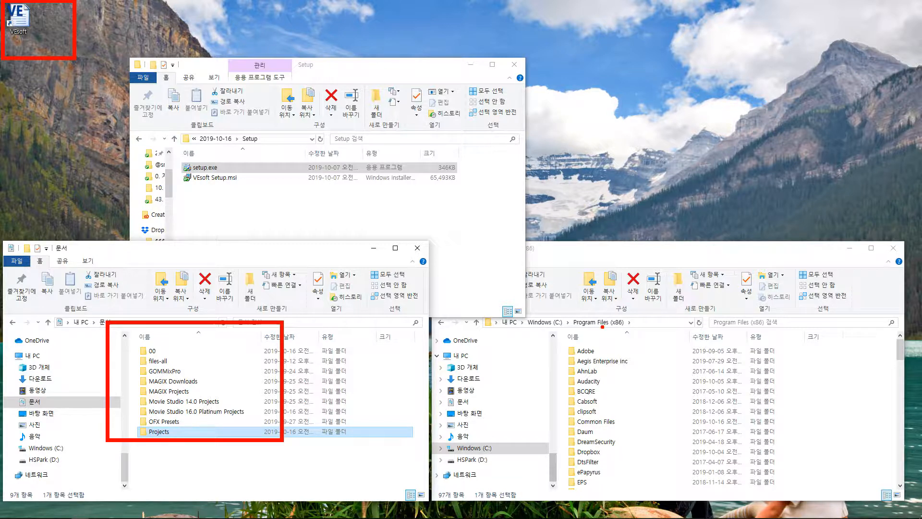
key(Escape)
click(654, 322)
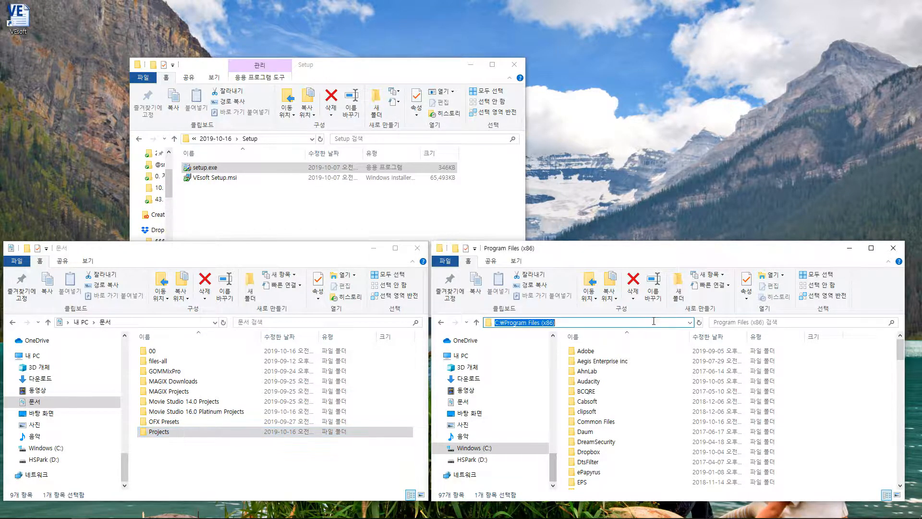
Step: Launch the reinstalled VEsoft and log in with the filled-in ID and password
drag(900, 350, 907, 450)
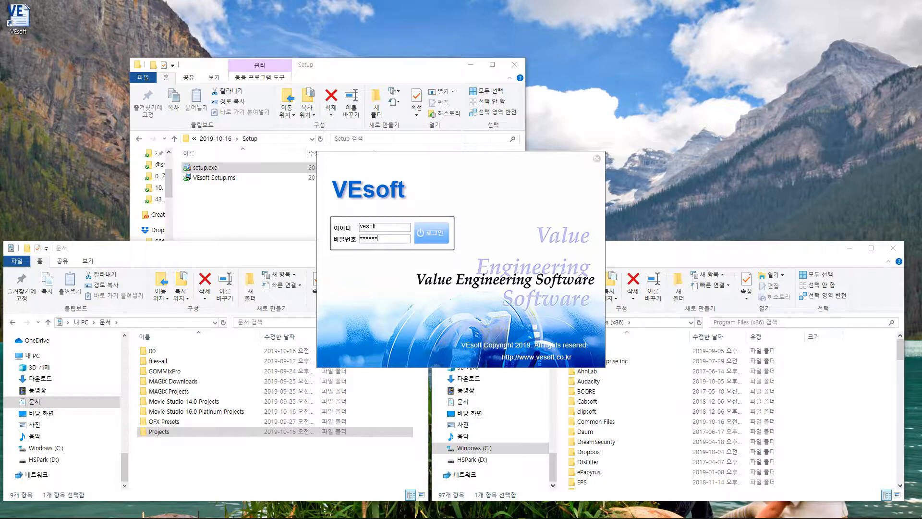
key(Return)
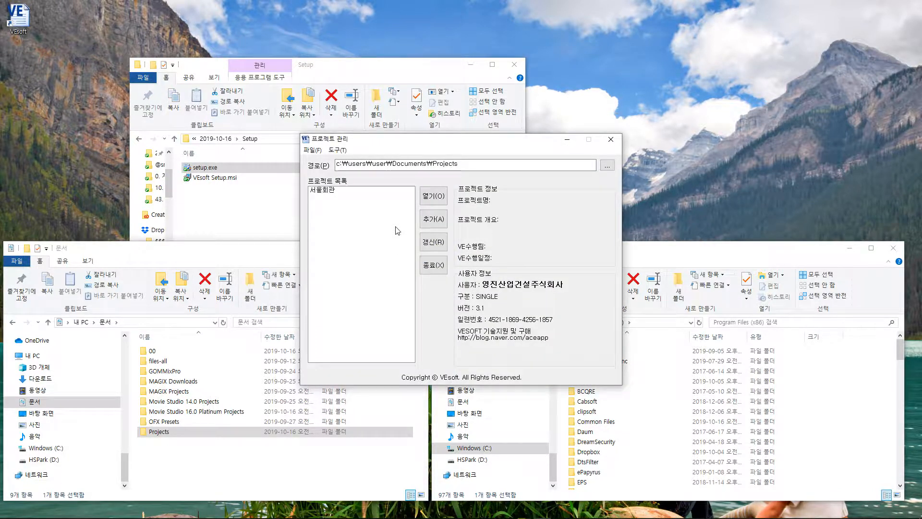
click(325, 192)
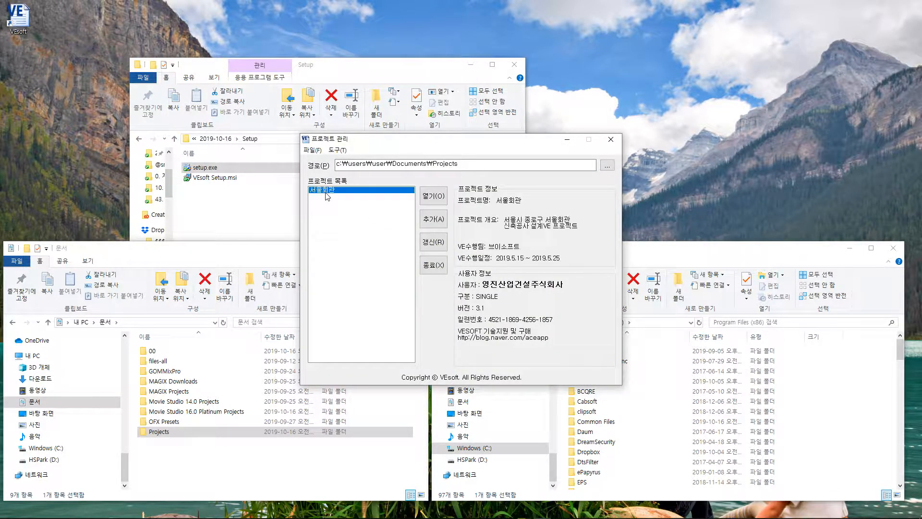
click(436, 195)
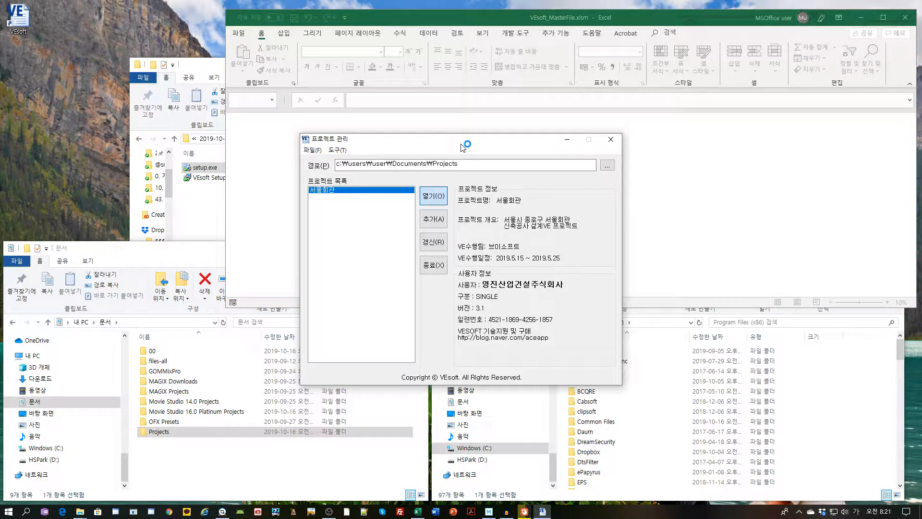
drag(429, 167, 211, 210)
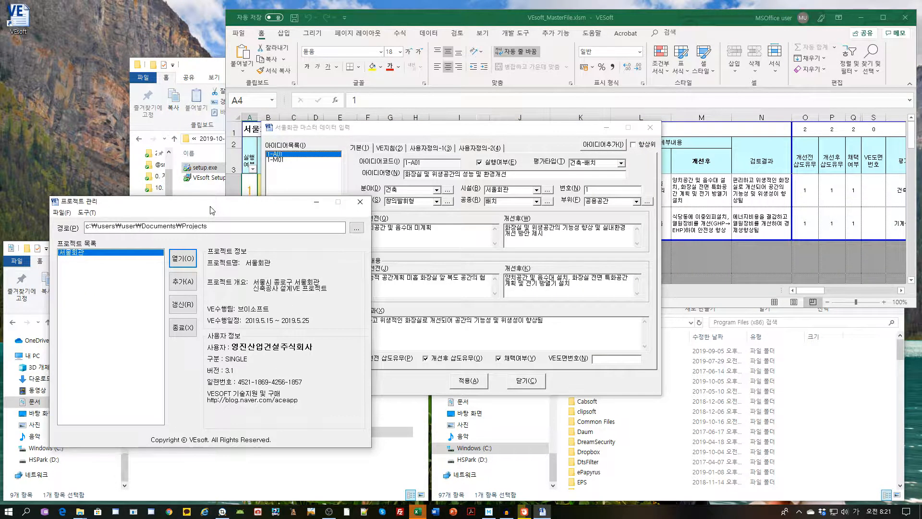
click(524, 382)
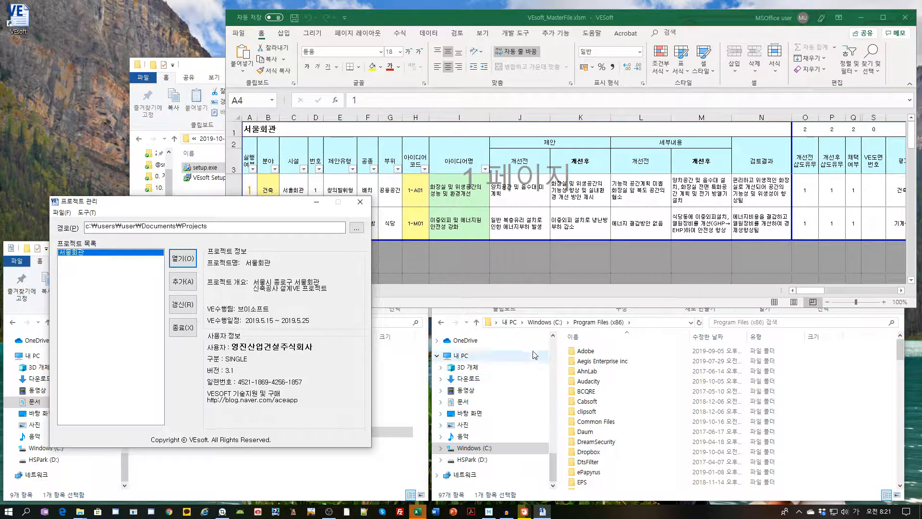
click(905, 17)
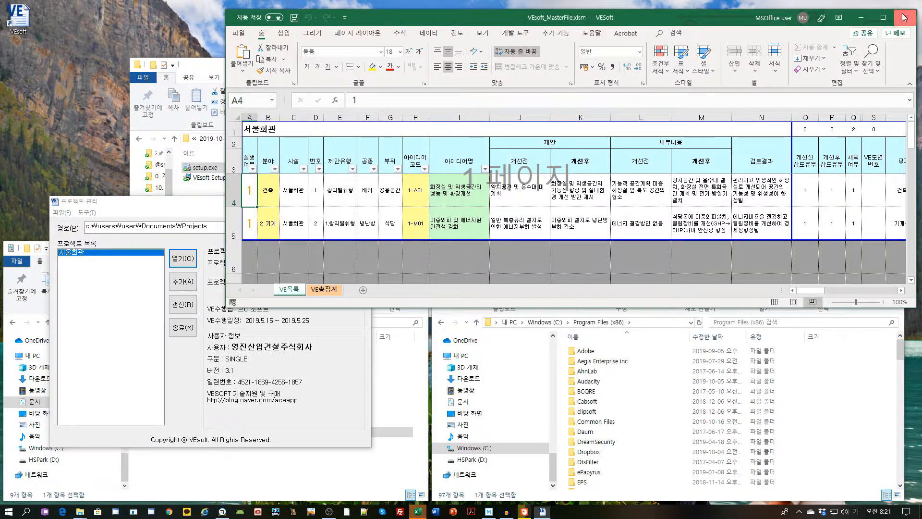
click(487, 299)
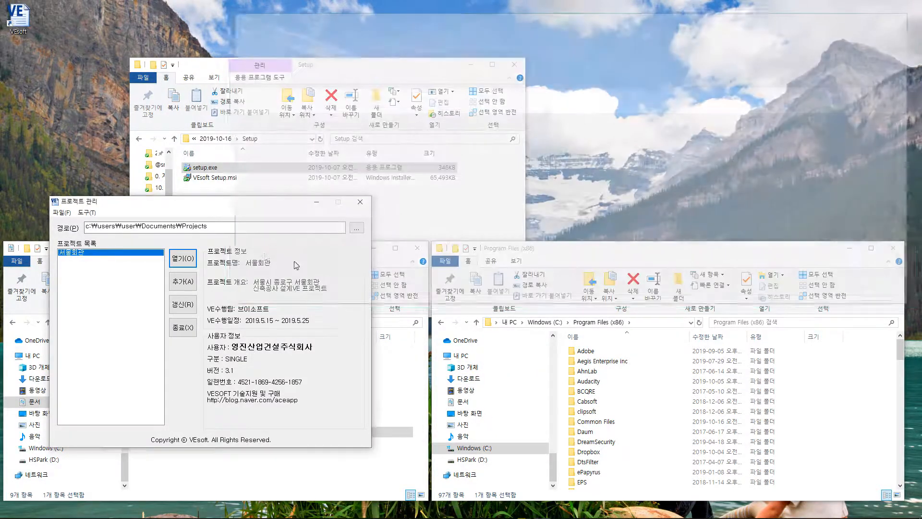
Step: Open the Documents\Projects folder beside the re-centred project management window
drag(223, 206, 440, 106)
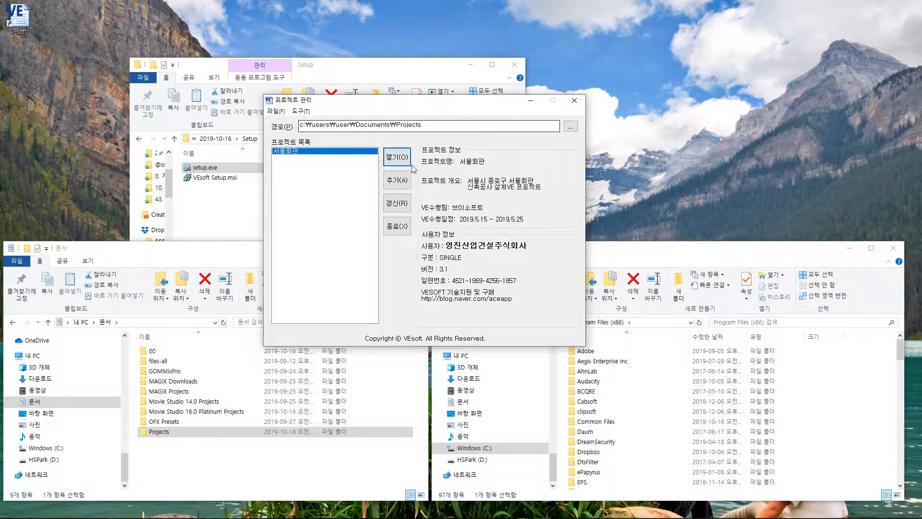
double_click(166, 440)
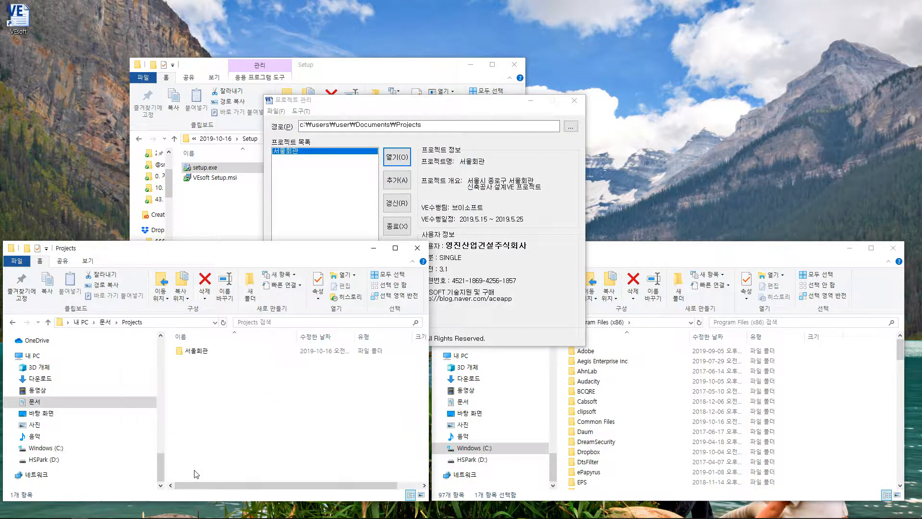
click(396, 101)
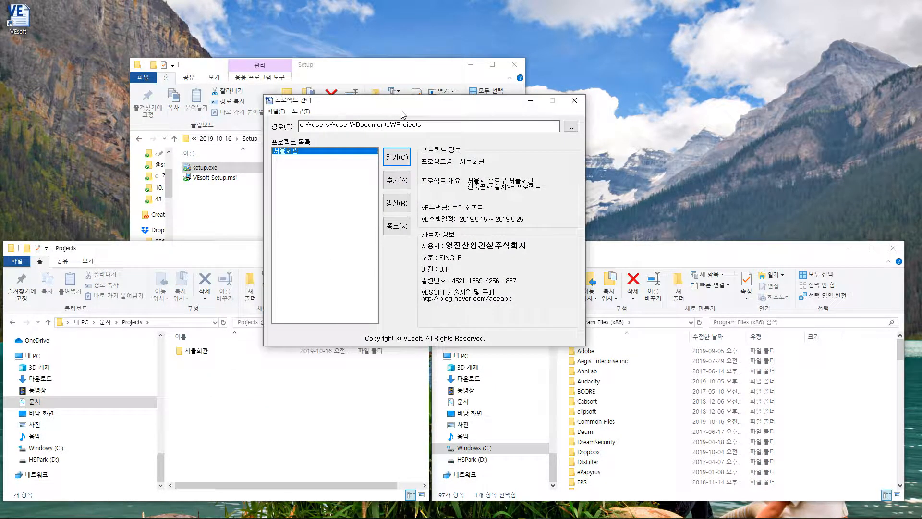
Step: Add a project named 일진산업주식회사 and select it in the project list
click(396, 184)
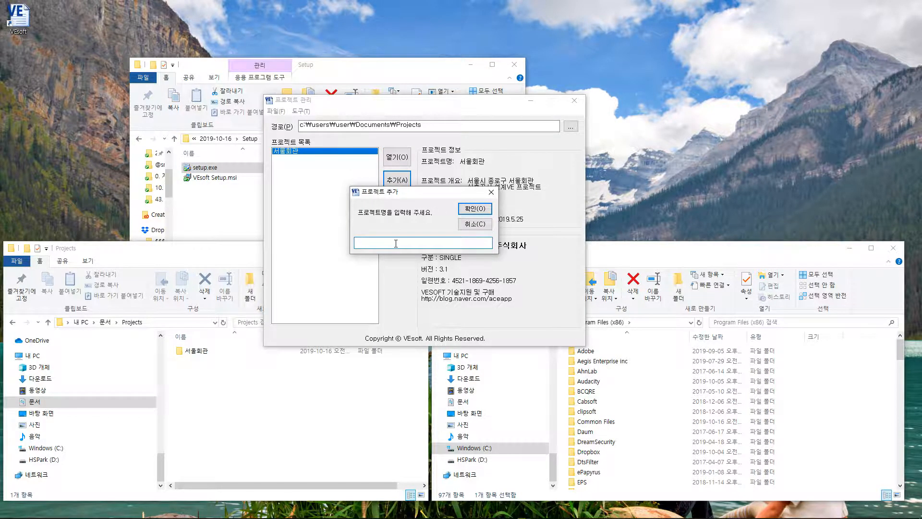
text(d)
key(BackSpace)
key(BackSpace)
key(BackSpace)
text(일진산업주식회사)
click(473, 208)
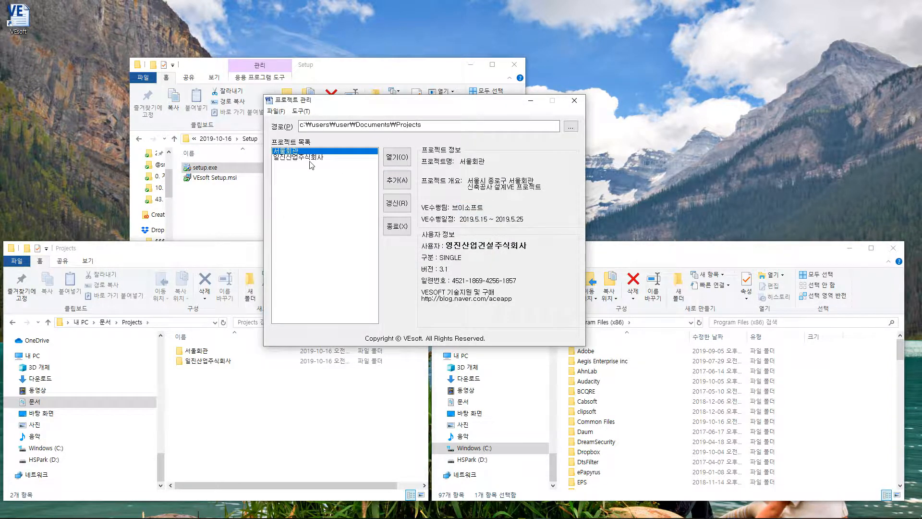
click(309, 158)
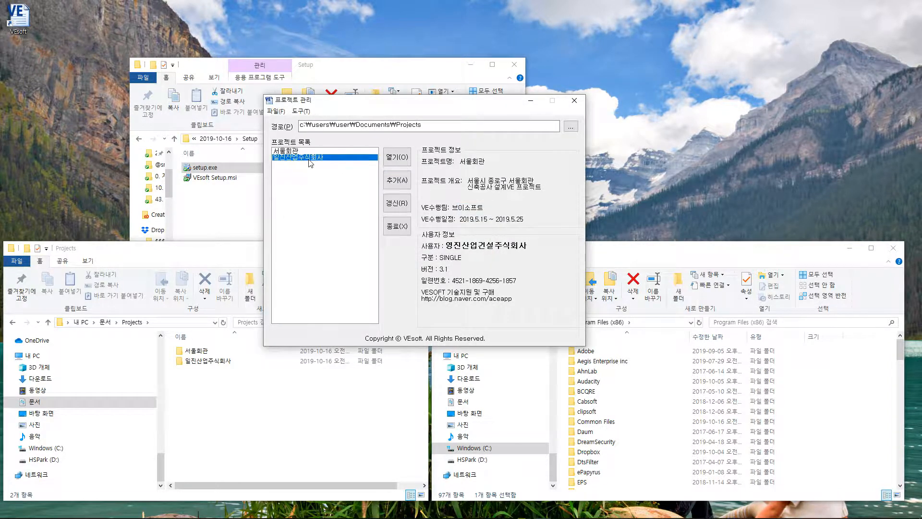
Step: Show 일진산업주식회사's blank master sheet in Excel, then exit project management and close Excel unsaved
click(396, 164)
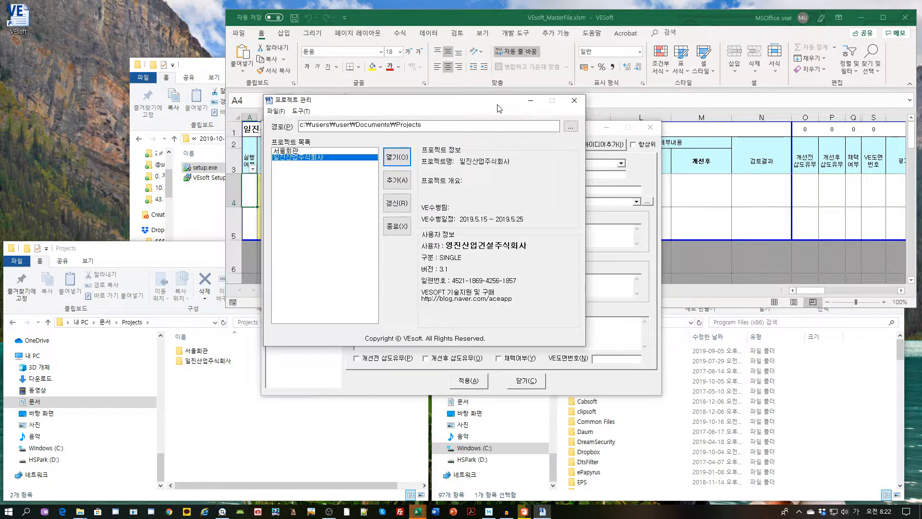
click(525, 380)
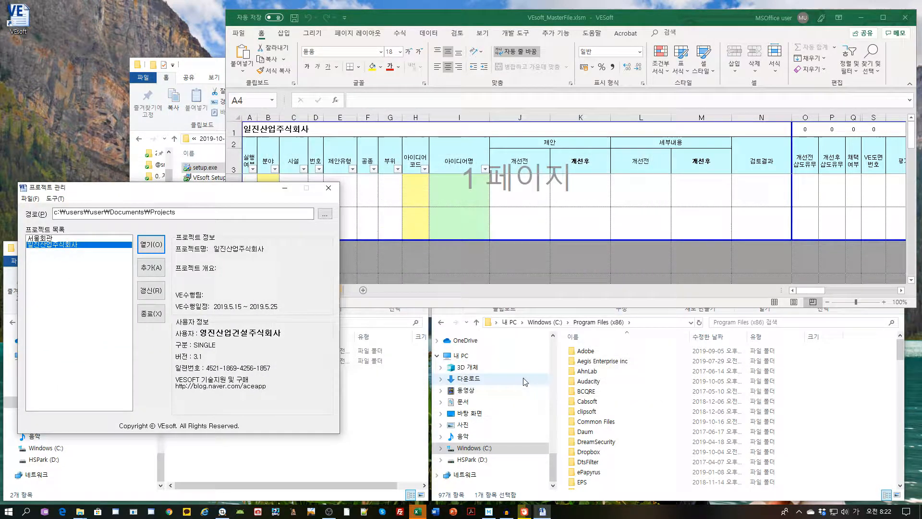
click(144, 317)
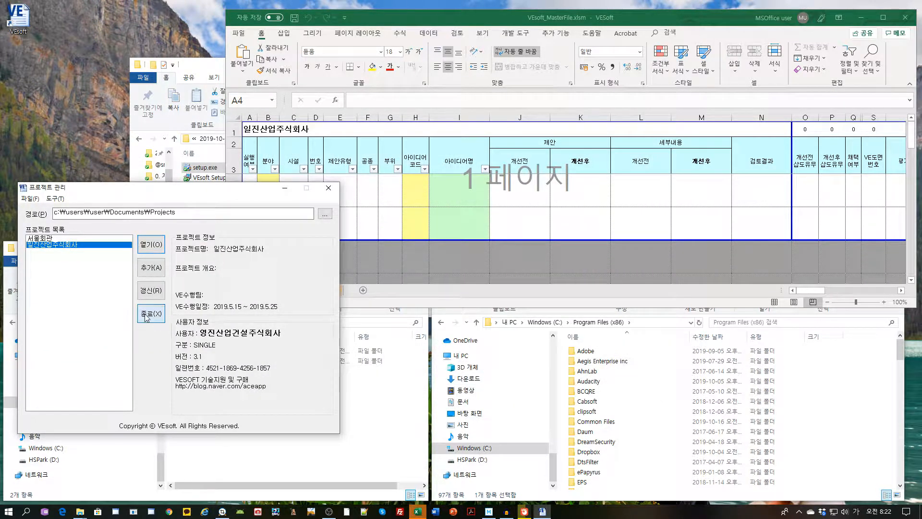
click(908, 21)
click(475, 298)
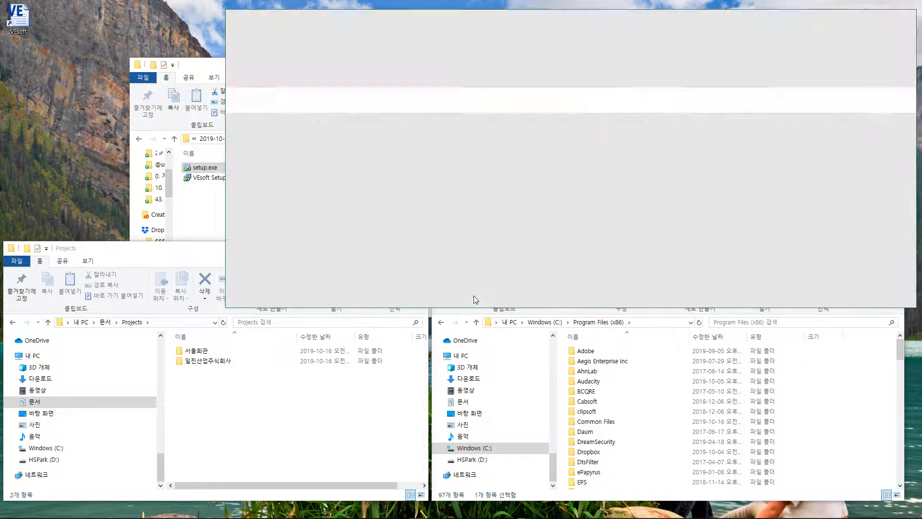